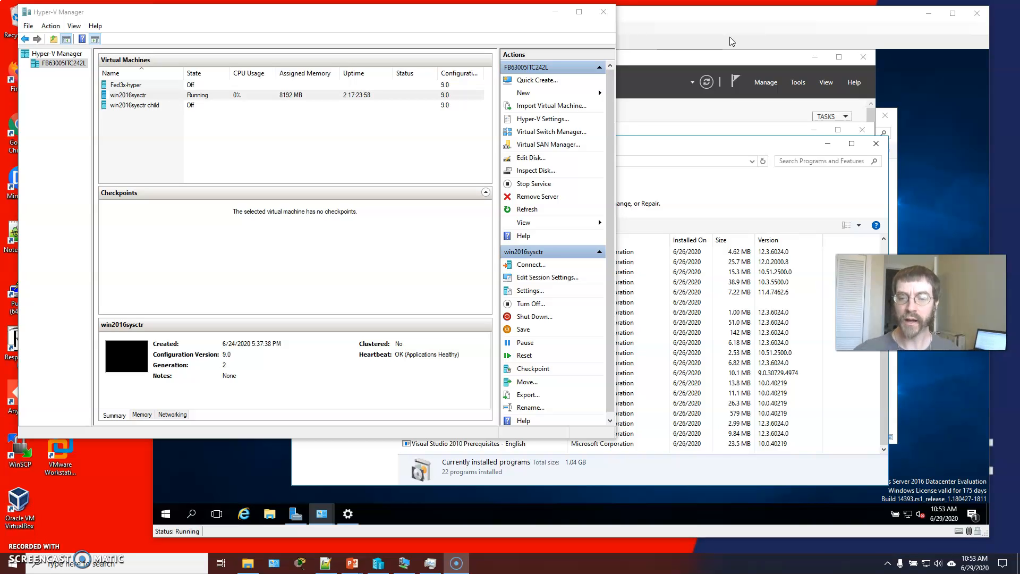
In the win2016sysctr virtual machine, close Network Connections and enlarge Programs and Features to examine the installed SQL Server 2014 components
left_click(704, 194)
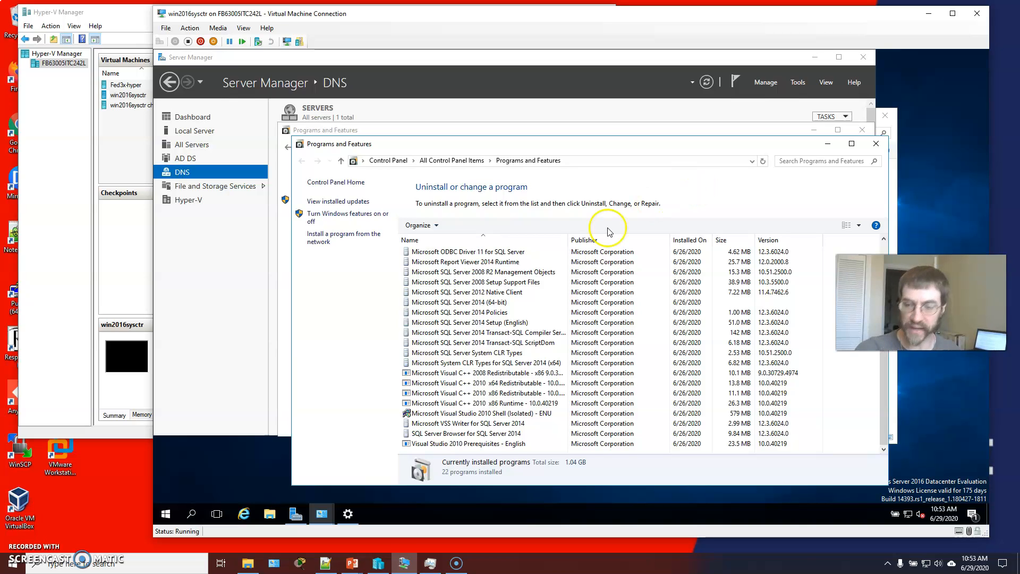
scroll(415, 261, "up", 2)
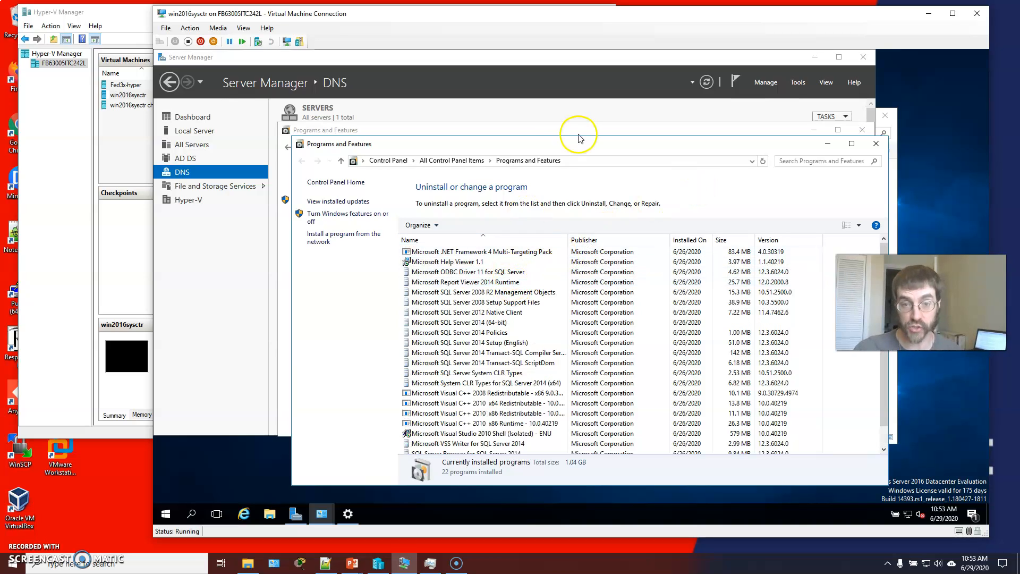
left_click_drag(570, 151, 551, 101)
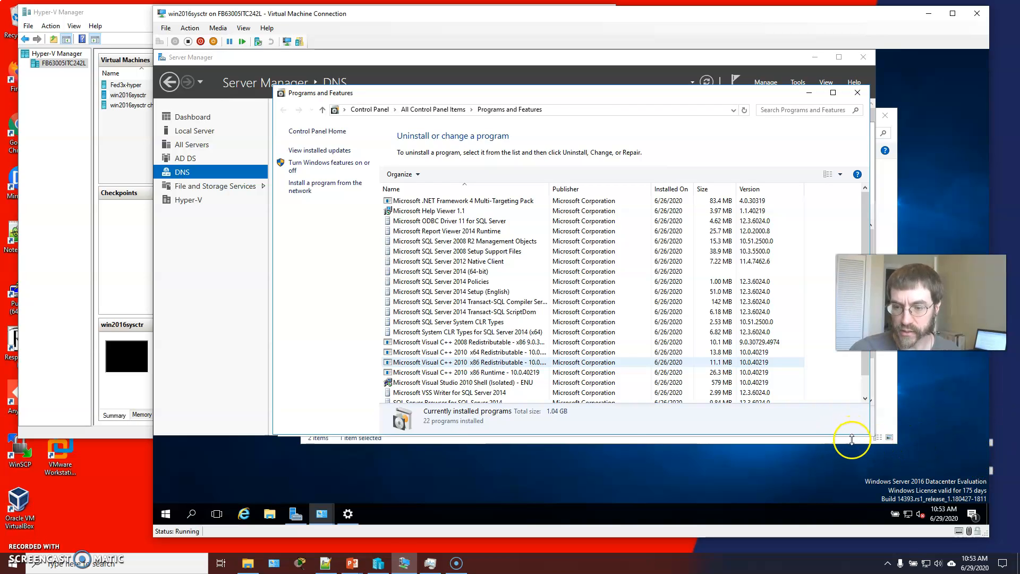
left_click(886, 190)
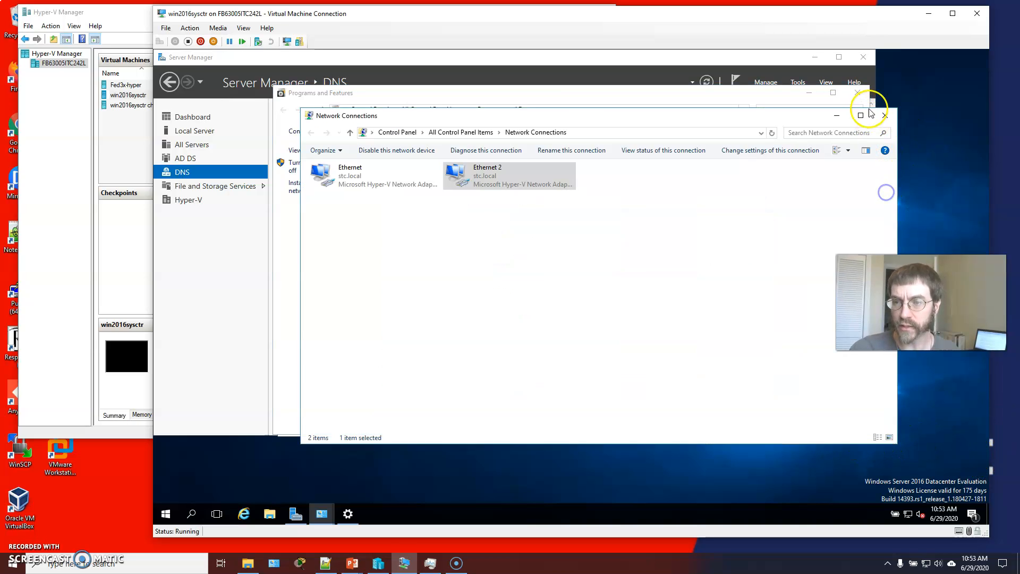
left_click(883, 117)
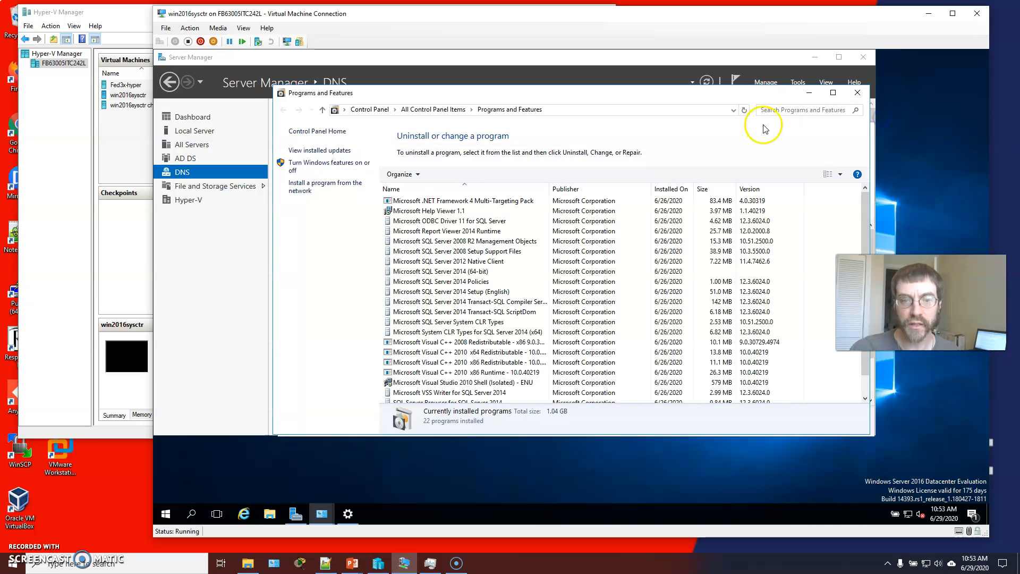
left_click_drag(864, 435, 866, 497)
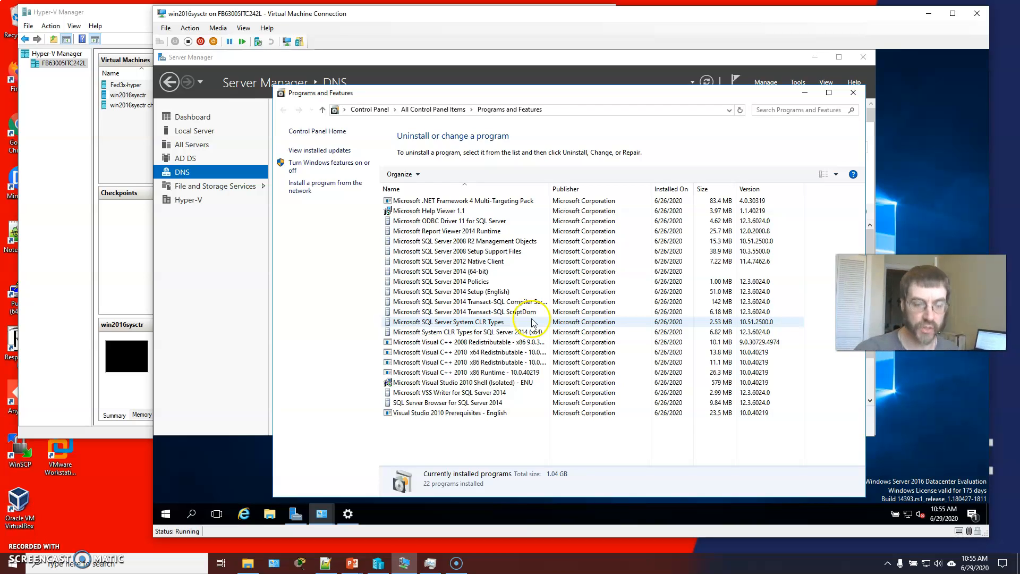
Minimize Server Manager and close both Programs and Features windows in the virtual machine
left_click(273, 512)
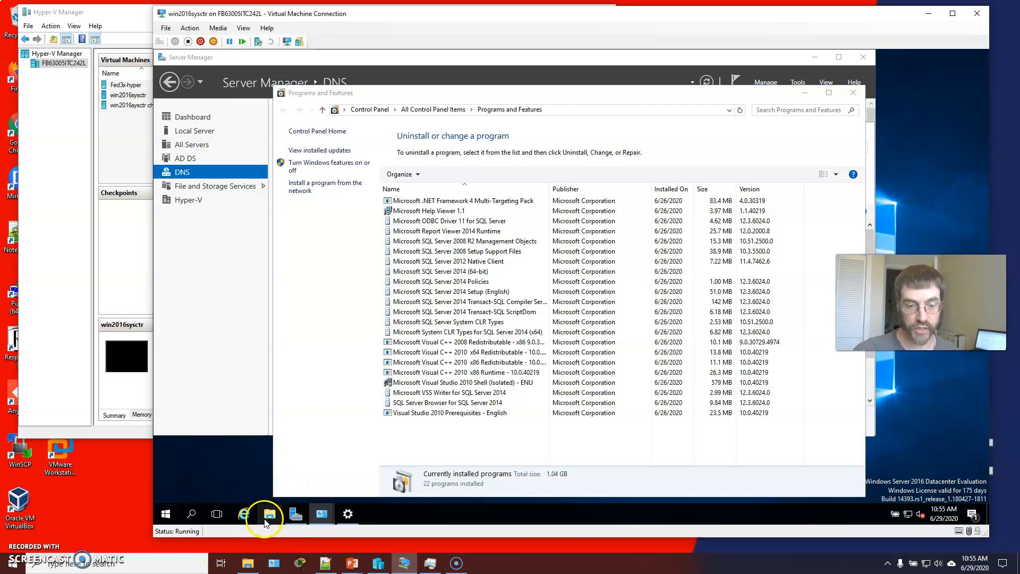
left_click(596, 67)
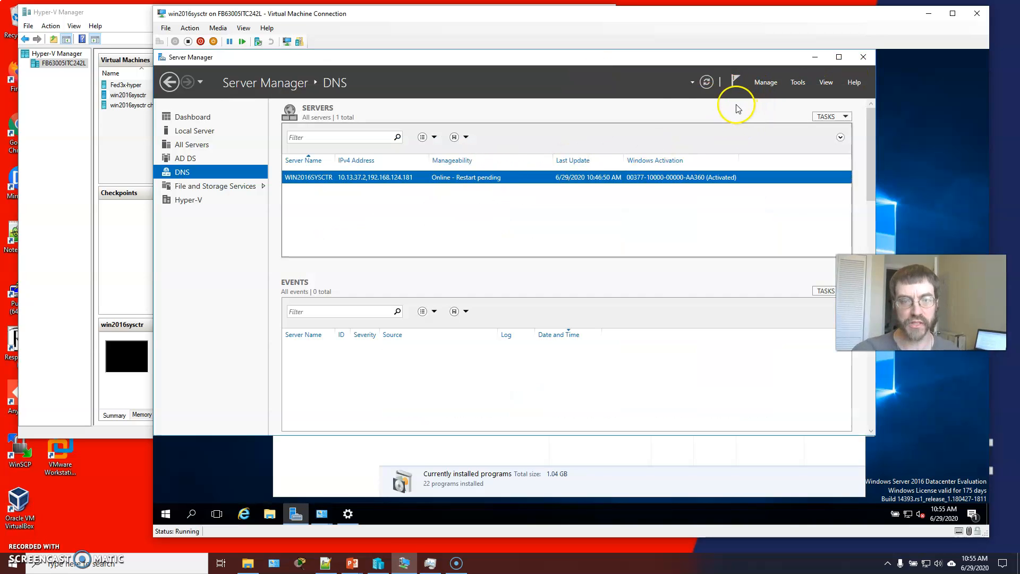
left_click(130, 148)
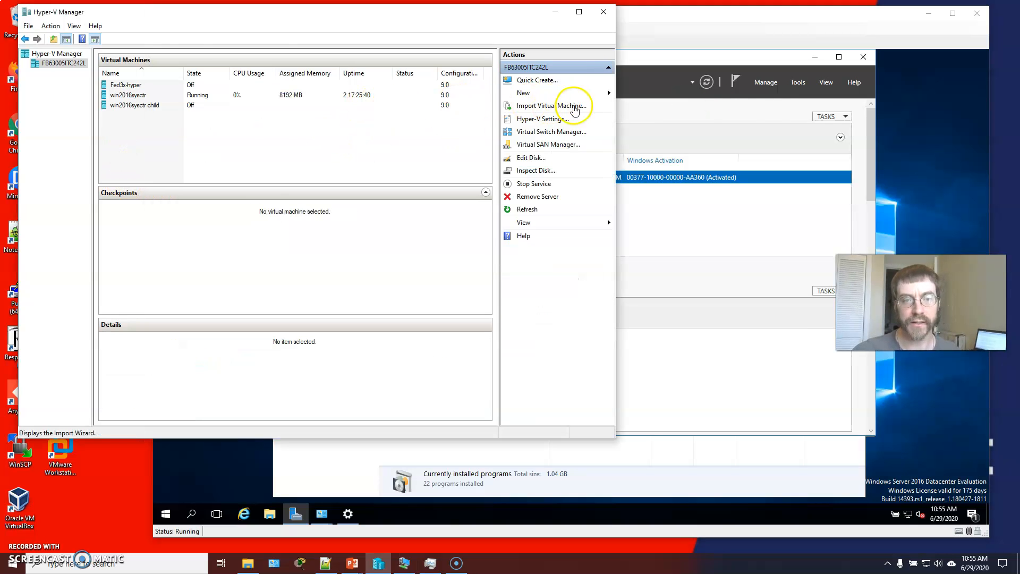
left_click(706, 104)
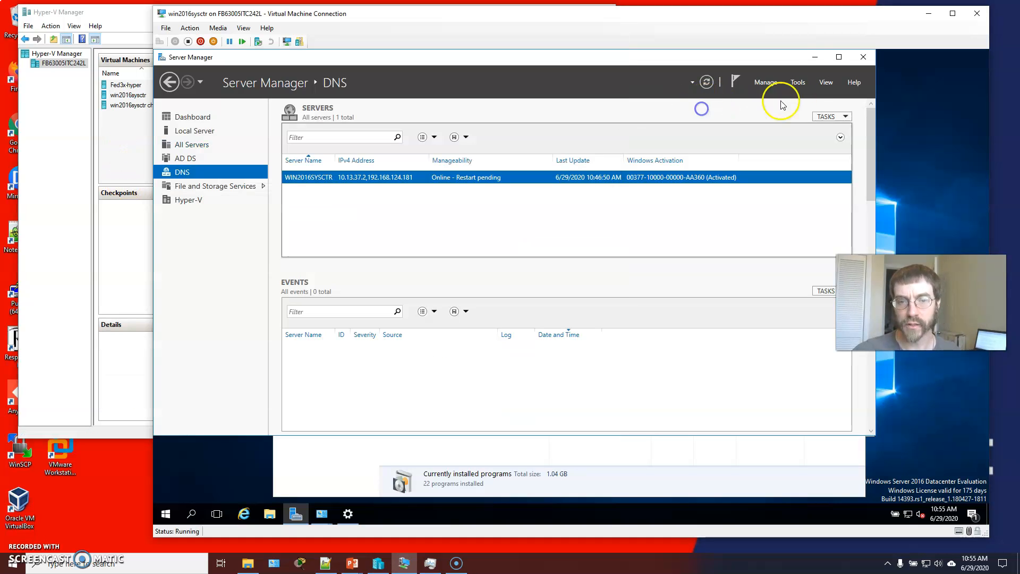
left_click(817, 58)
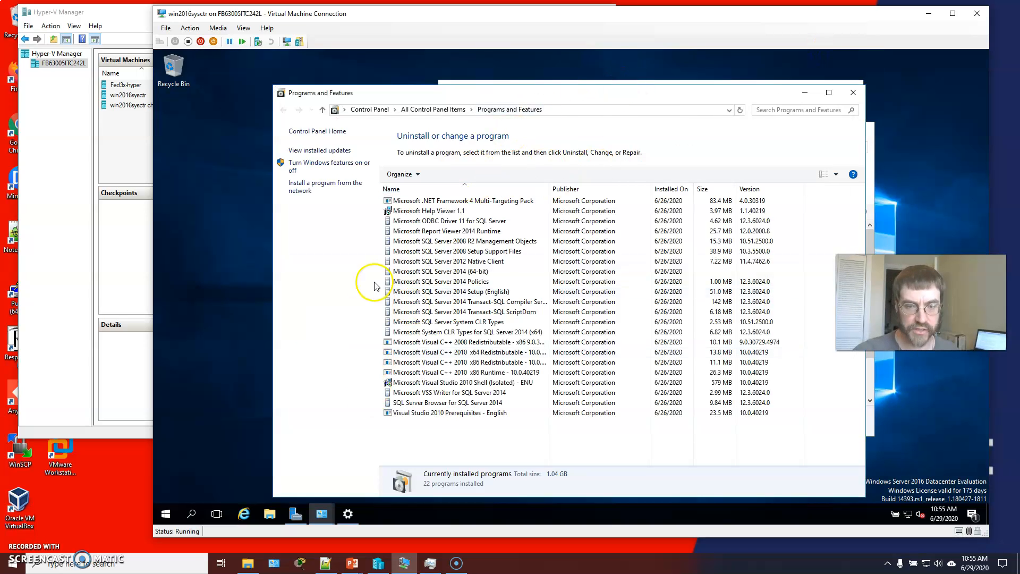
left_click_drag(552, 90, 651, 91)
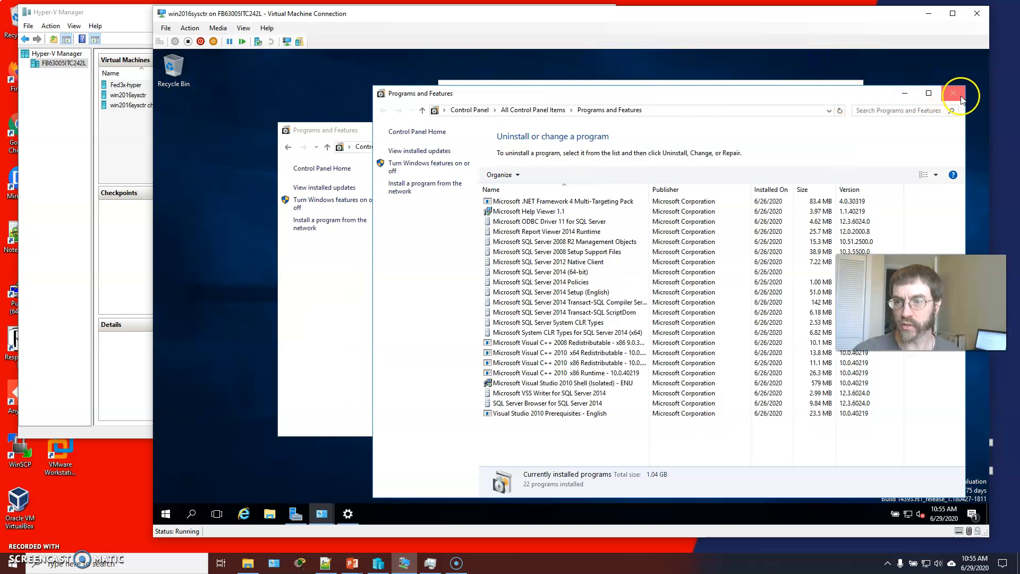
left_click(953, 93)
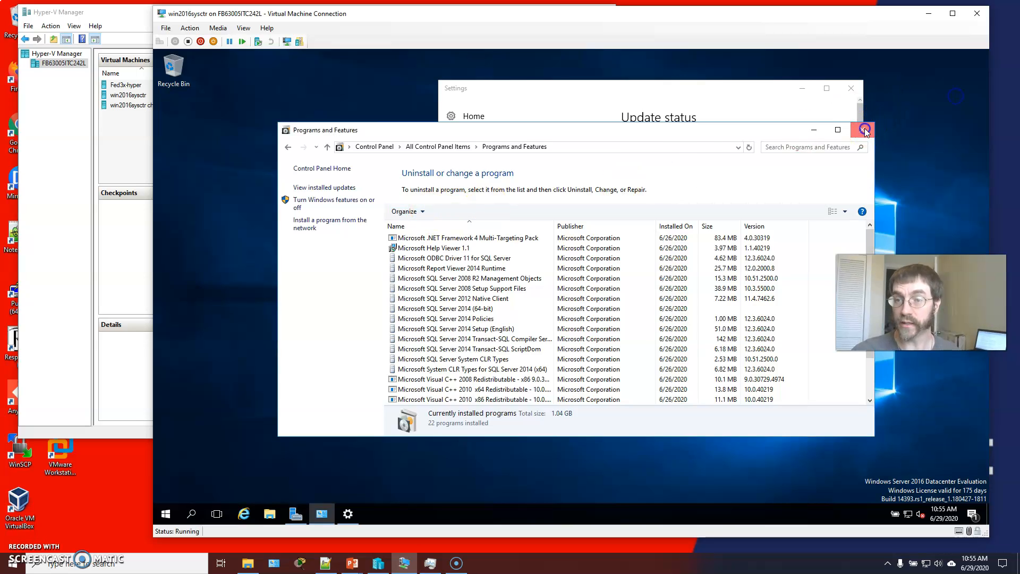
left_click(862, 130)
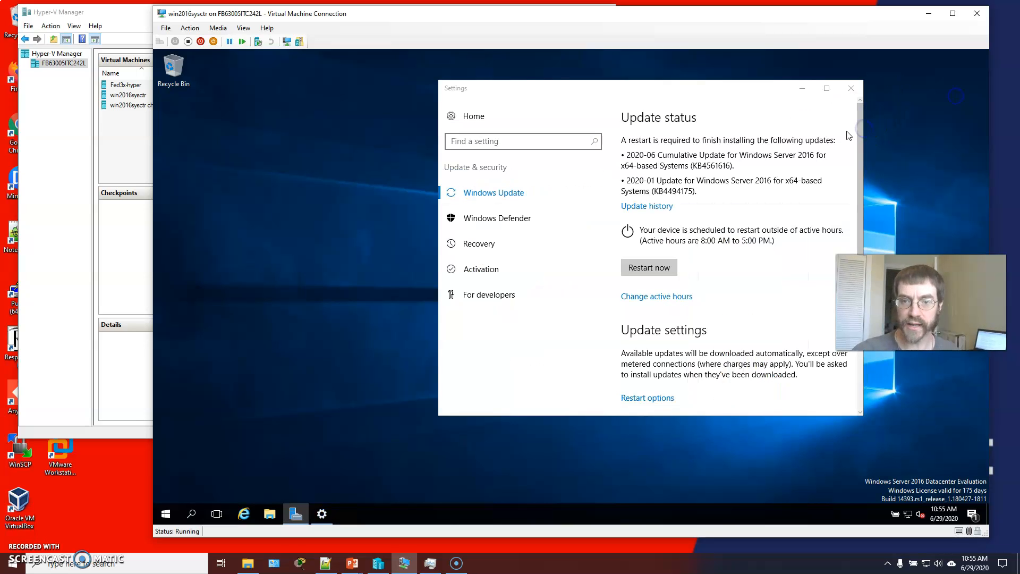
Open File Explorer in the virtual machine, try to browse the Network location, and dismiss the network discovery message
key("super+e")
left_click(683, 104)
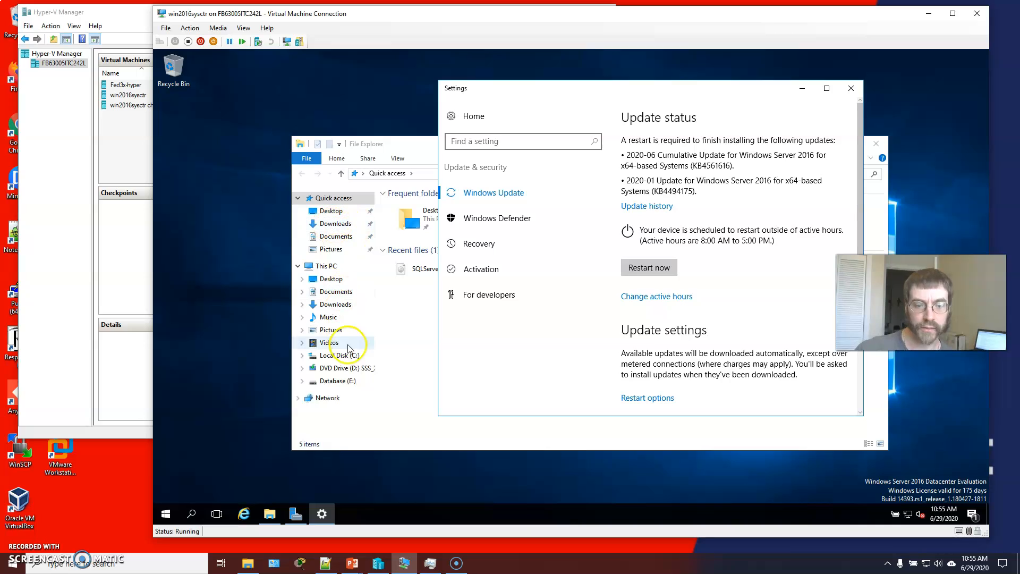
left_click(300, 399)
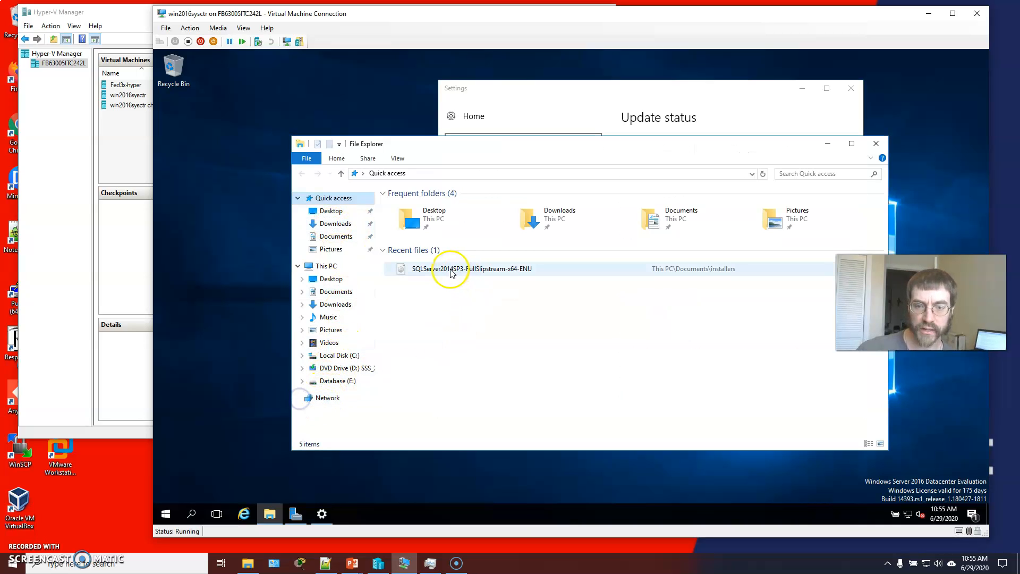
left_click(327, 398)
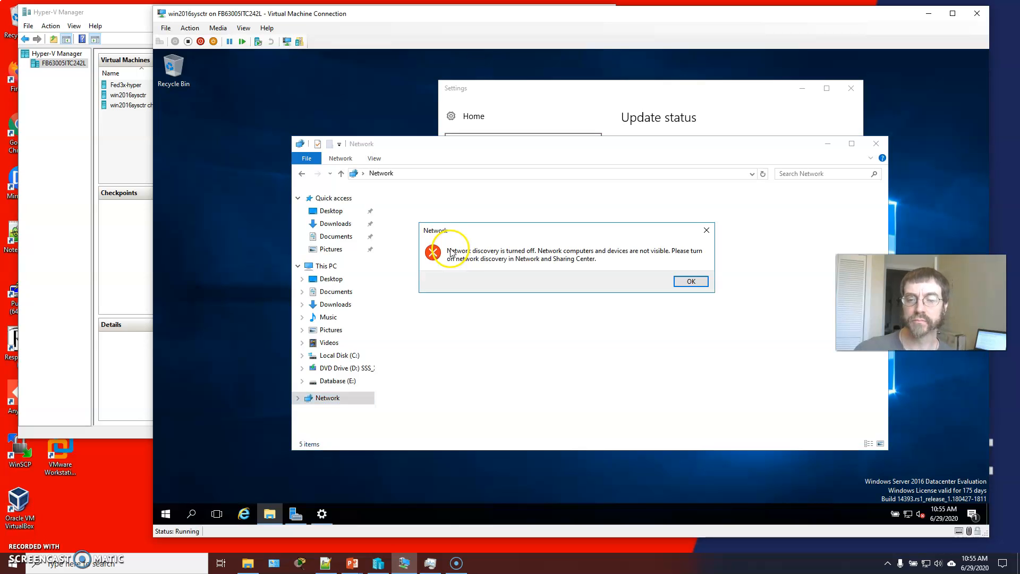
left_click(697, 287)
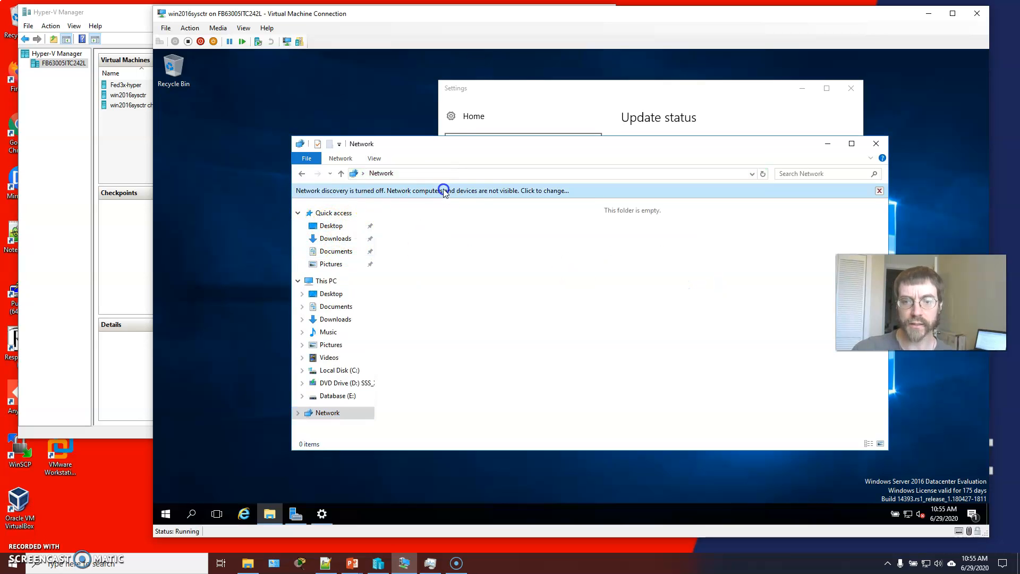
left_click(446, 191)
left_click(498, 197)
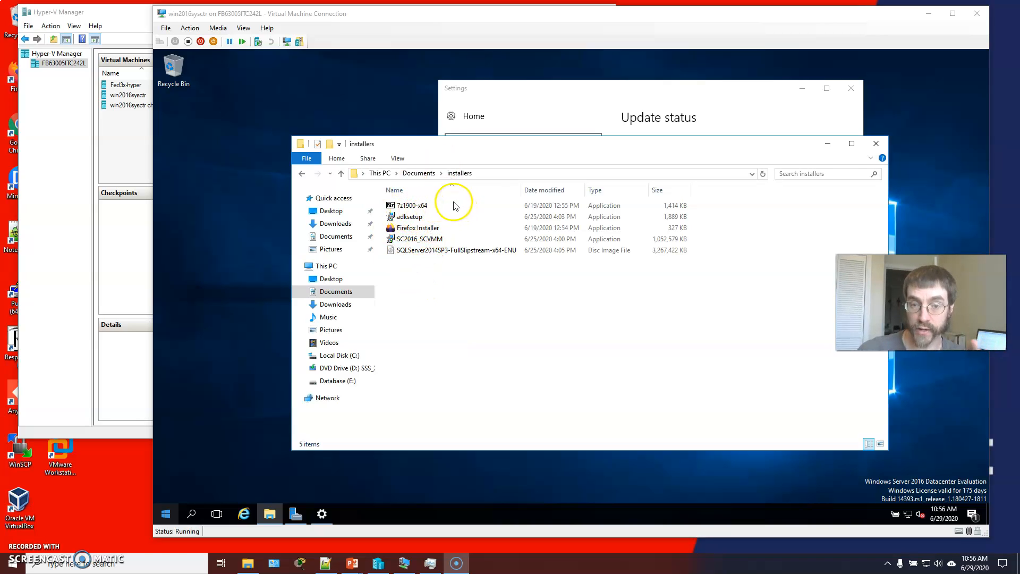
Launch adksetup as administrator from the Documents\installers folder and dismiss the security warning
left_click(460, 172)
double_click(415, 220)
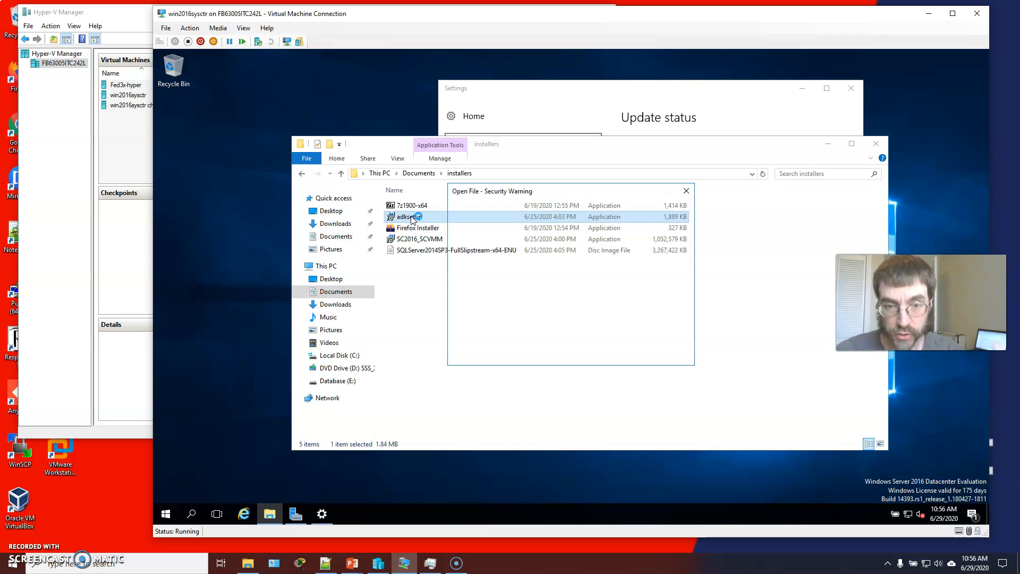
right_click(414, 219)
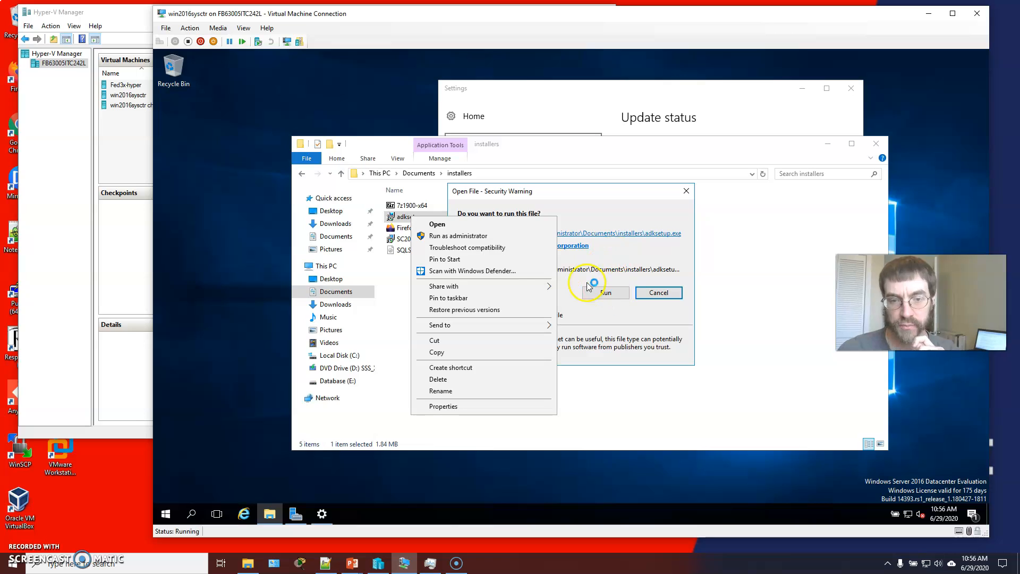
left_click(477, 239)
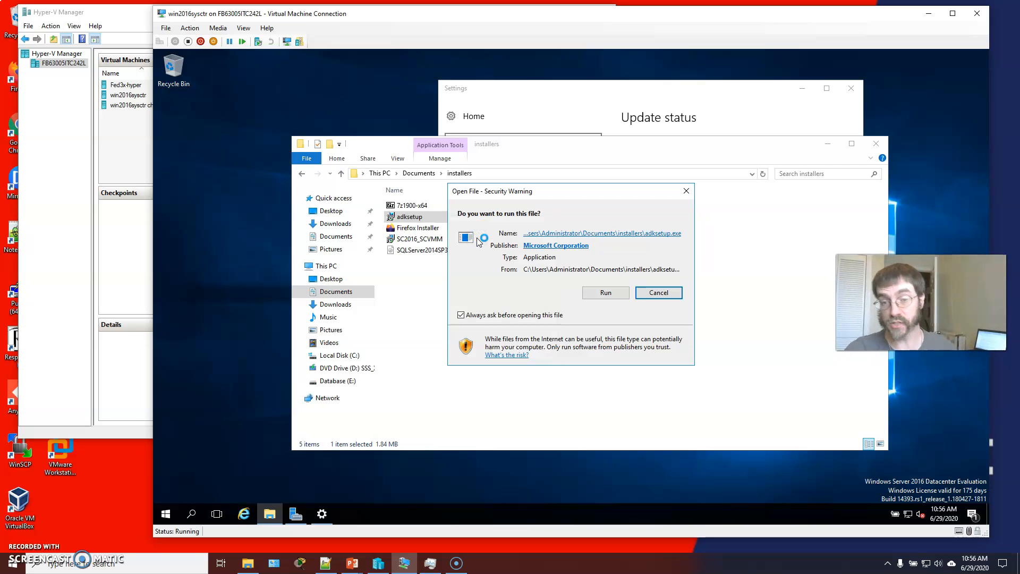
left_click(683, 192)
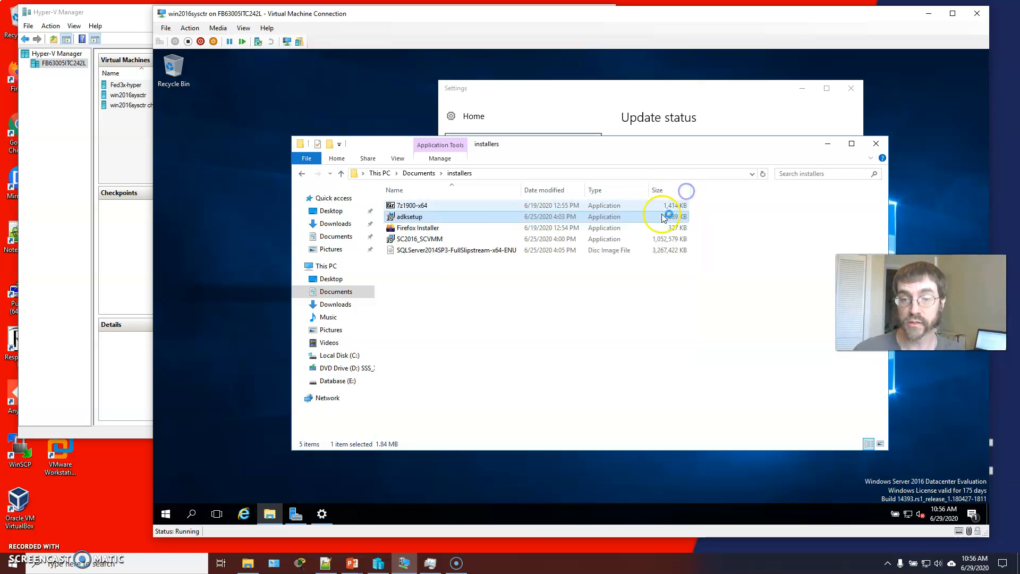
Move the folder and Settings windows aside, and continue the Assessment and Deployment Kit setup with install path C:\Program Files (x86)\Windows Kits\10\
left_click_drag(583, 151, 528, 182)
left_click(721, 88)
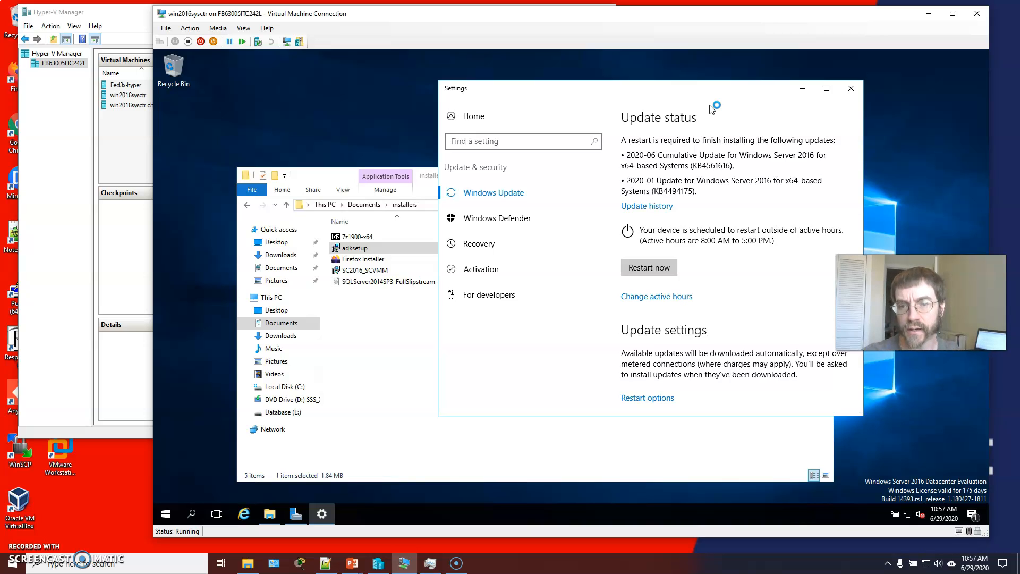
left_click_drag(694, 93, 752, 88)
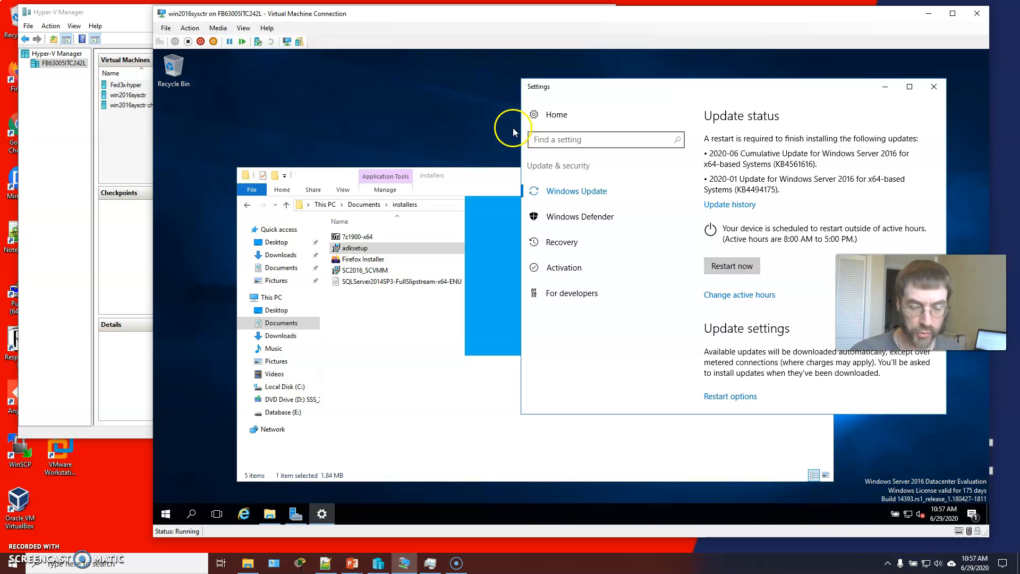
left_click(502, 219)
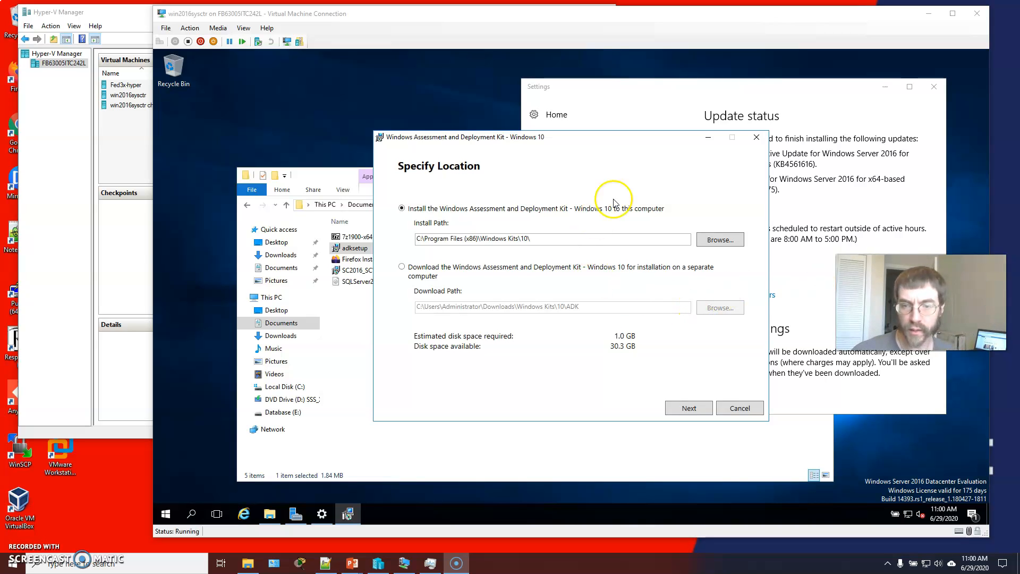
left_click(690, 407)
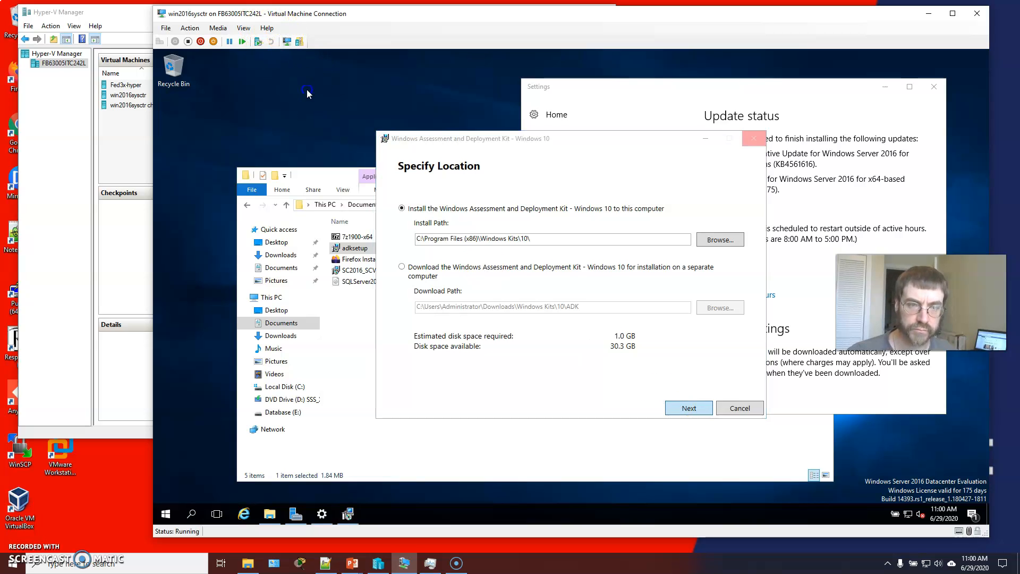
Open Task Manager from the virtual machine's security screen and move it clear of the kit's setup window
left_click(199, 31)
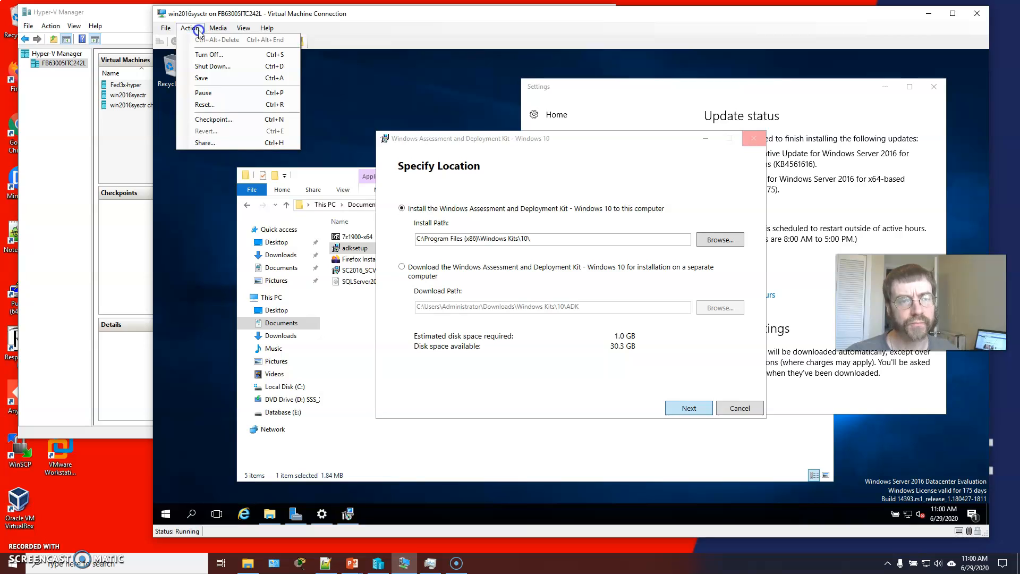
left_click(194, 32)
left_click(194, 32)
left_click(195, 29)
left_click(198, 30)
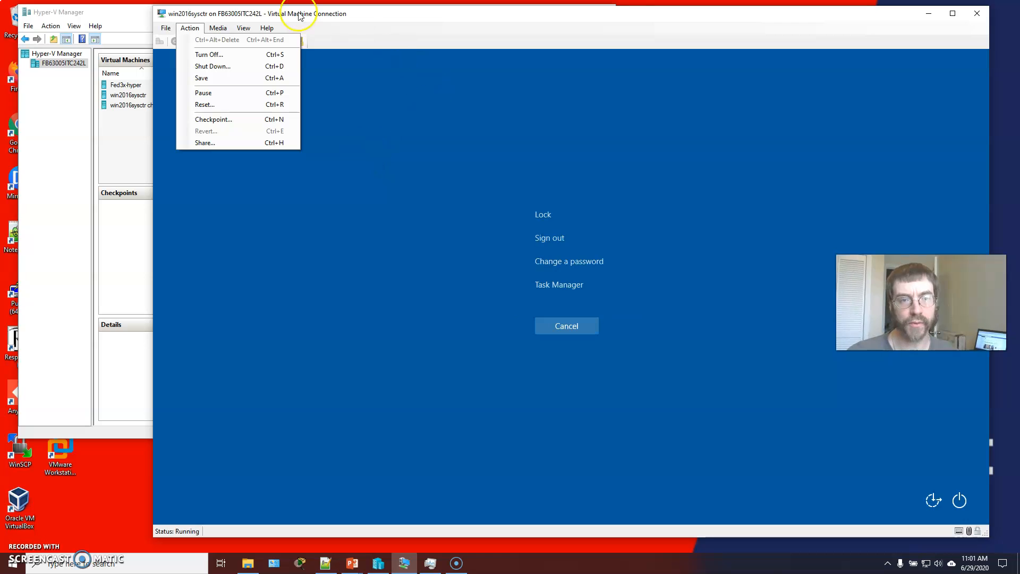
left_click(579, 287)
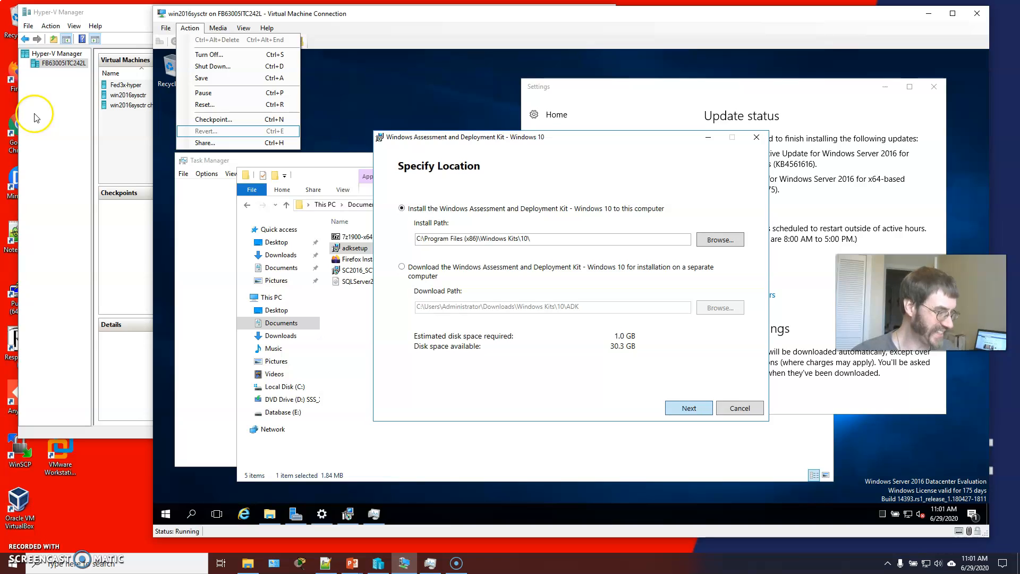
key("ctrl+shift+Escape")
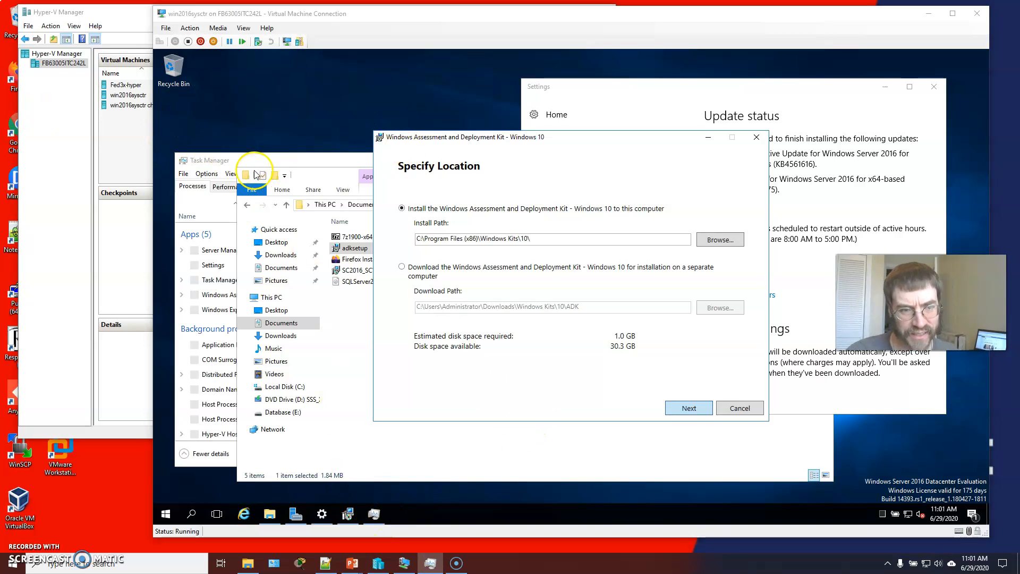
left_click(250, 159)
left_click_drag(316, 166, 341, 89)
left_click(294, 113)
left_click(216, 110)
Continue past the Windows Kits Privacy page with anonymous usage data left at Yes, and bring Task Manager forward
left_click(731, 281)
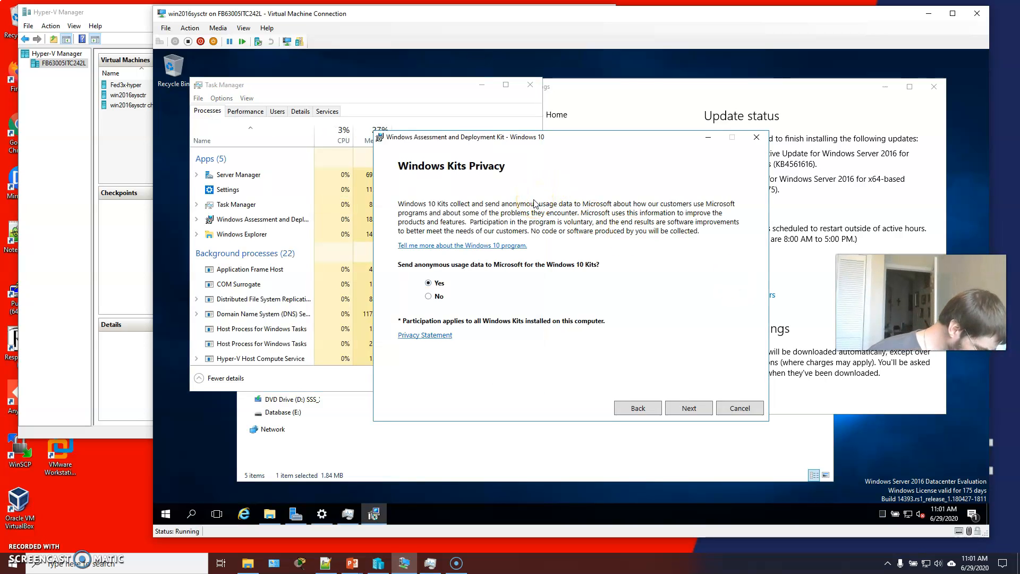
left_click(451, 308)
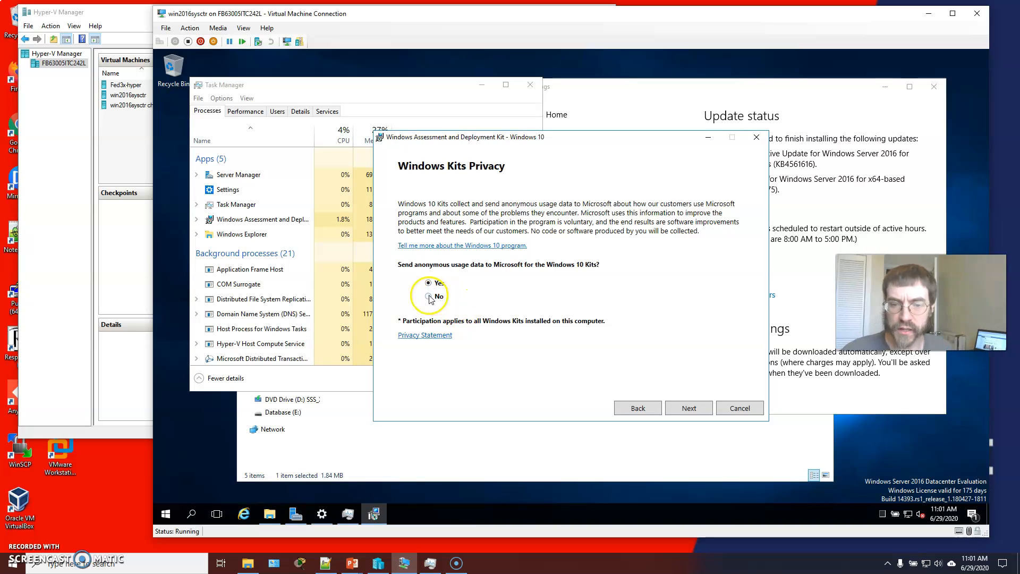
left_click(689, 409)
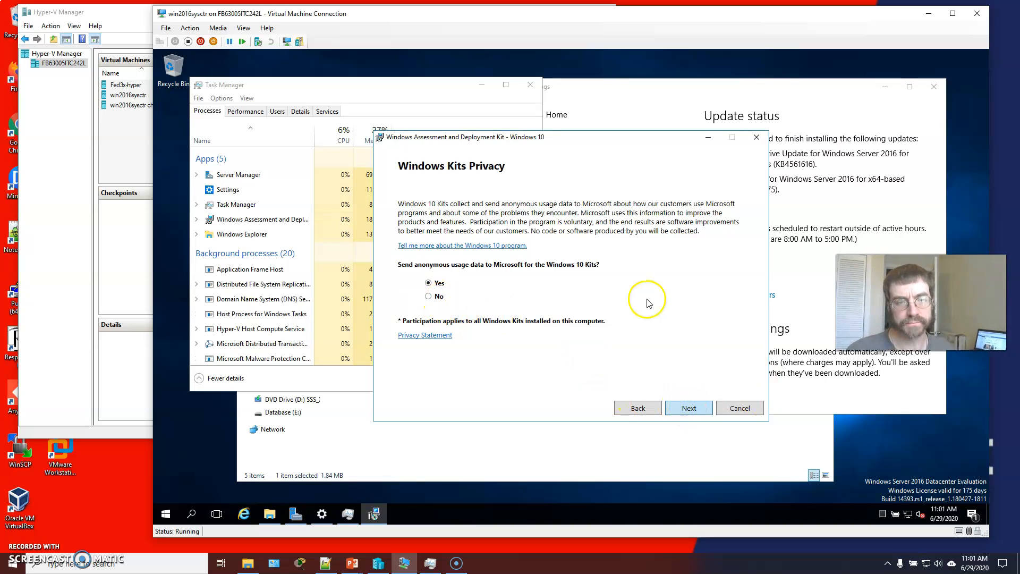
left_click(282, 99)
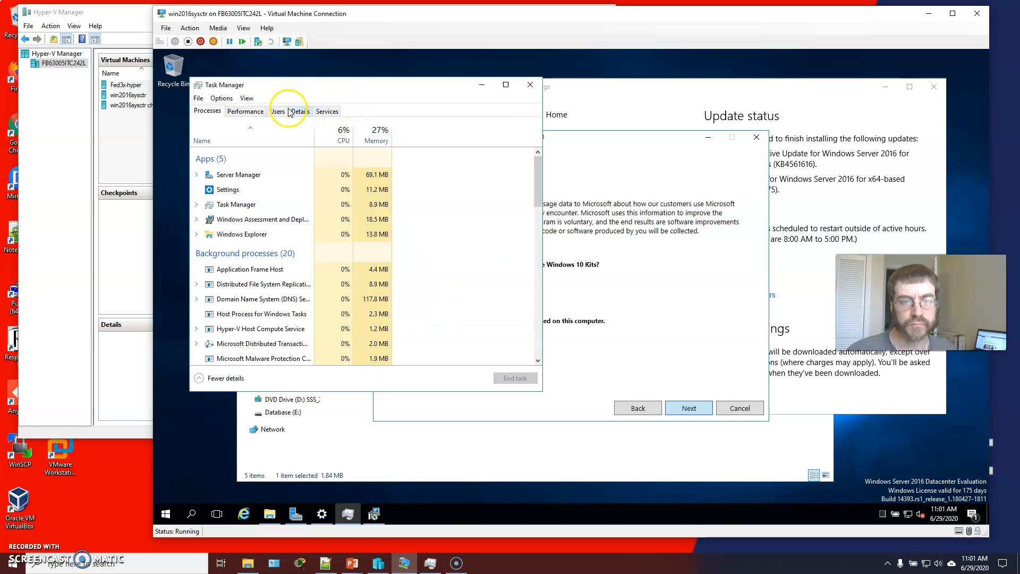
Show the CPU performance graph in Task Manager and shift its window slightly further away from the kit's setup window
left_click(246, 111)
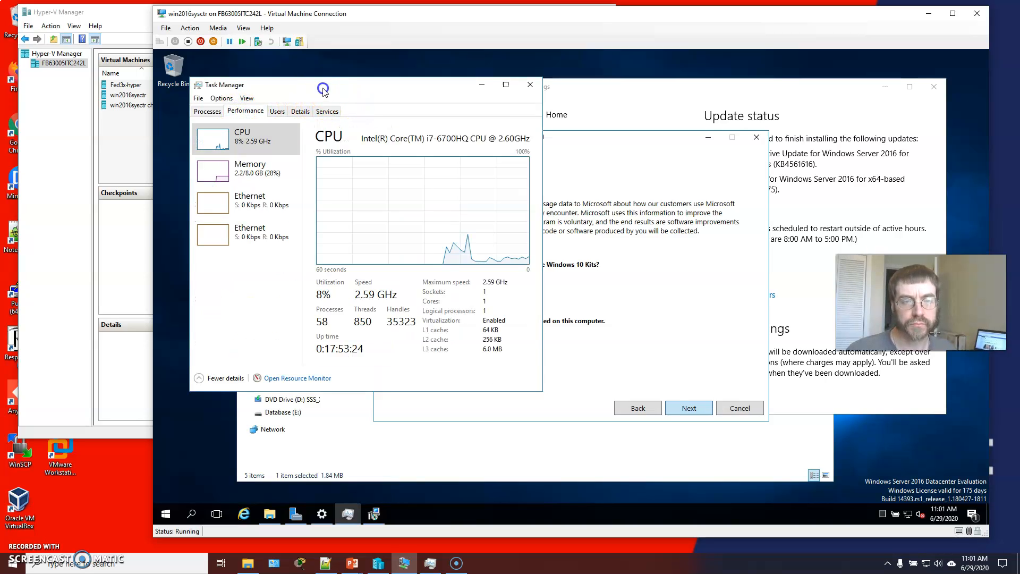
left_click_drag(323, 90, 303, 81)
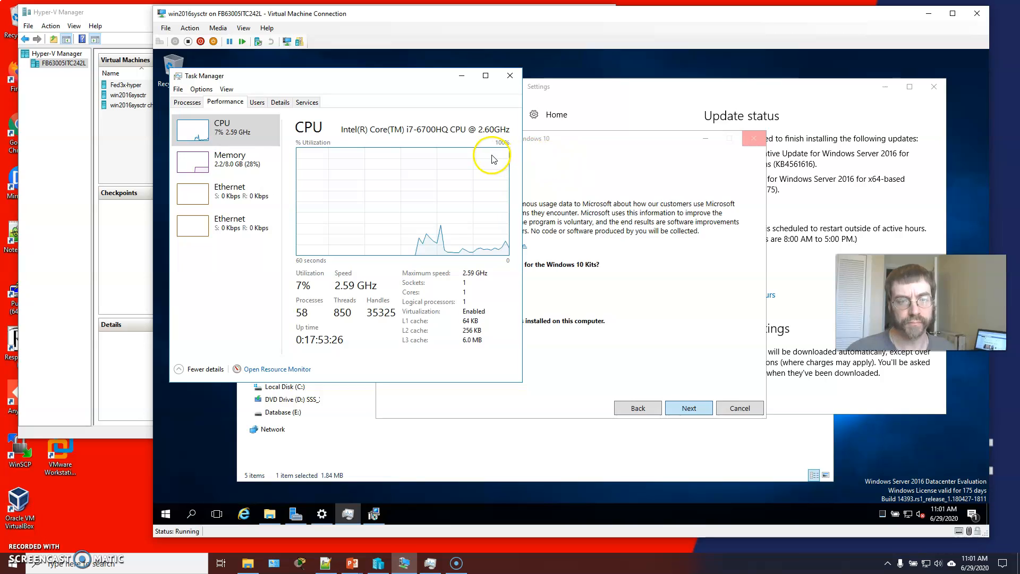
right_click(225, 285)
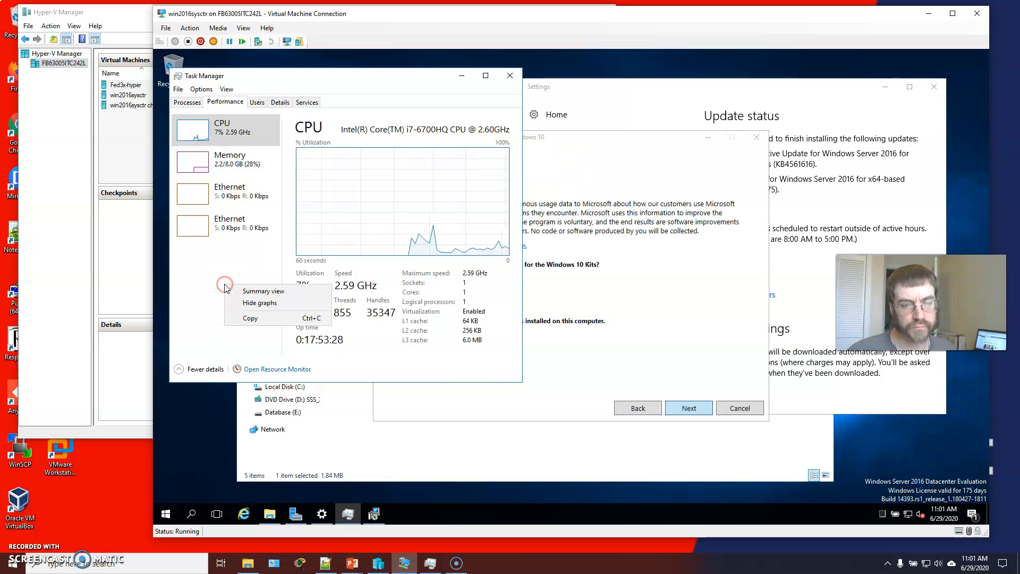
left_click(217, 265)
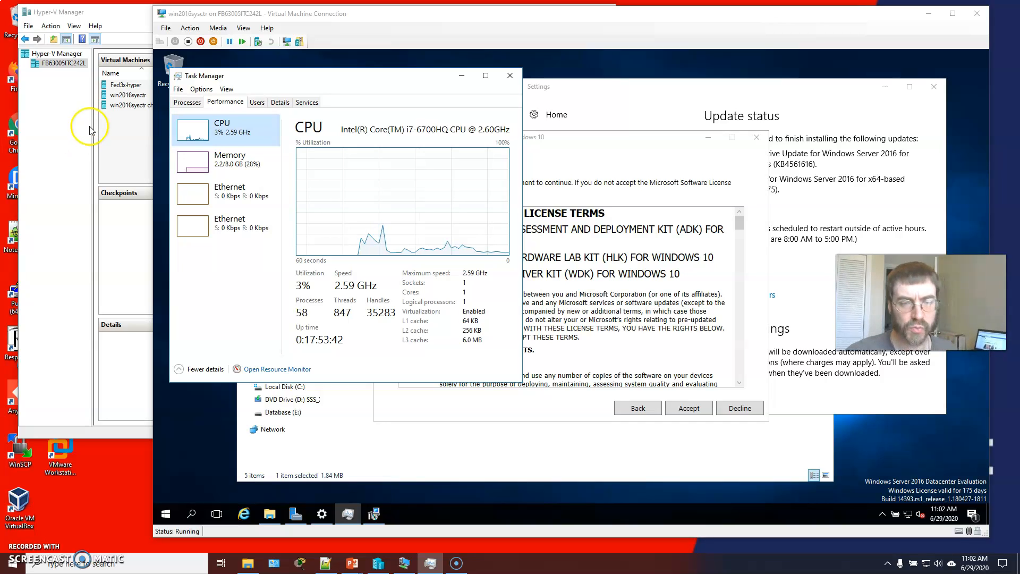
left_click(226, 89)
left_click(201, 90)
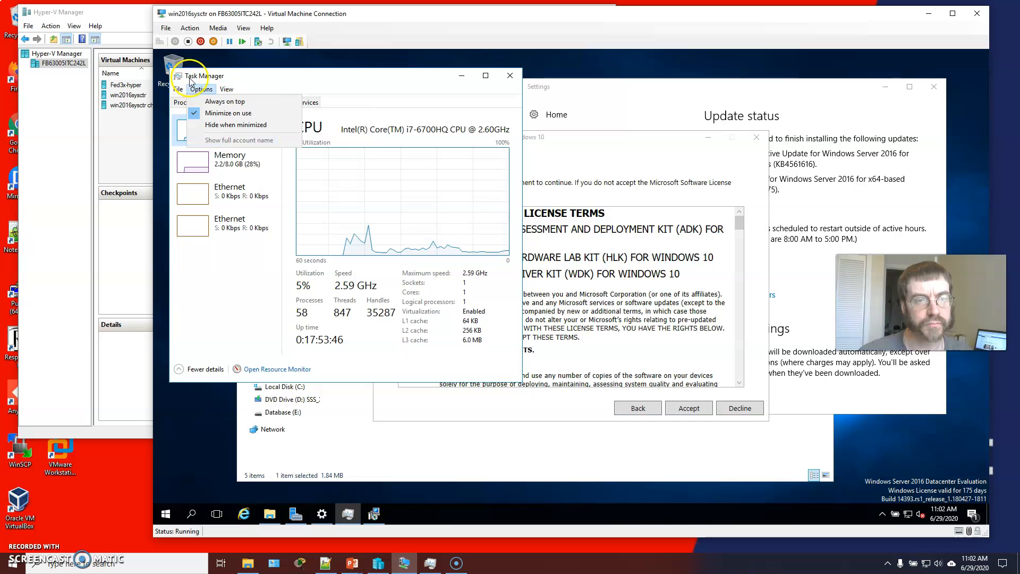
left_click(201, 255)
Bring the Assessment and Deployment Kit setup forward and accept its license agreement
left_click(682, 277)
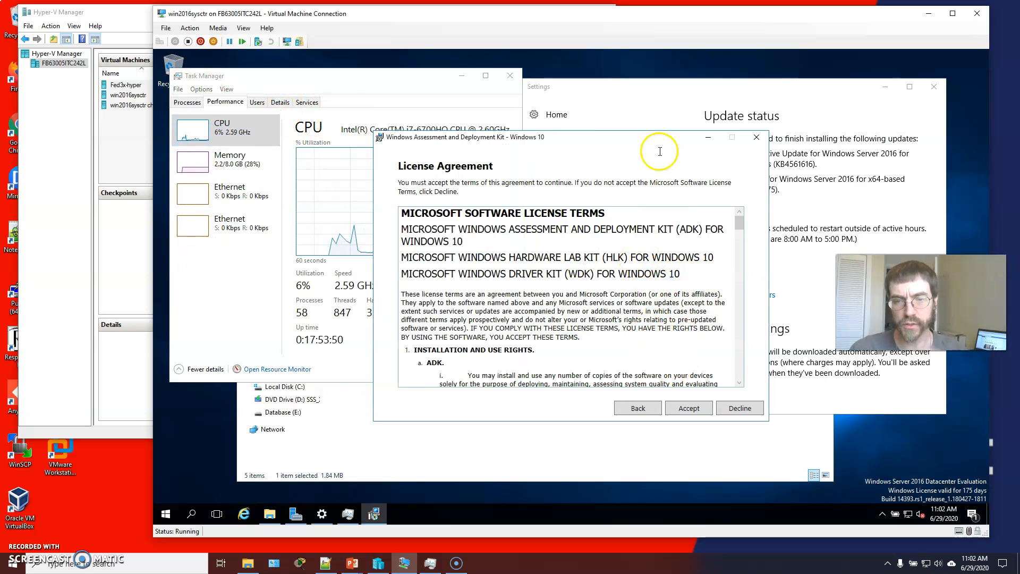
left_click(687, 411)
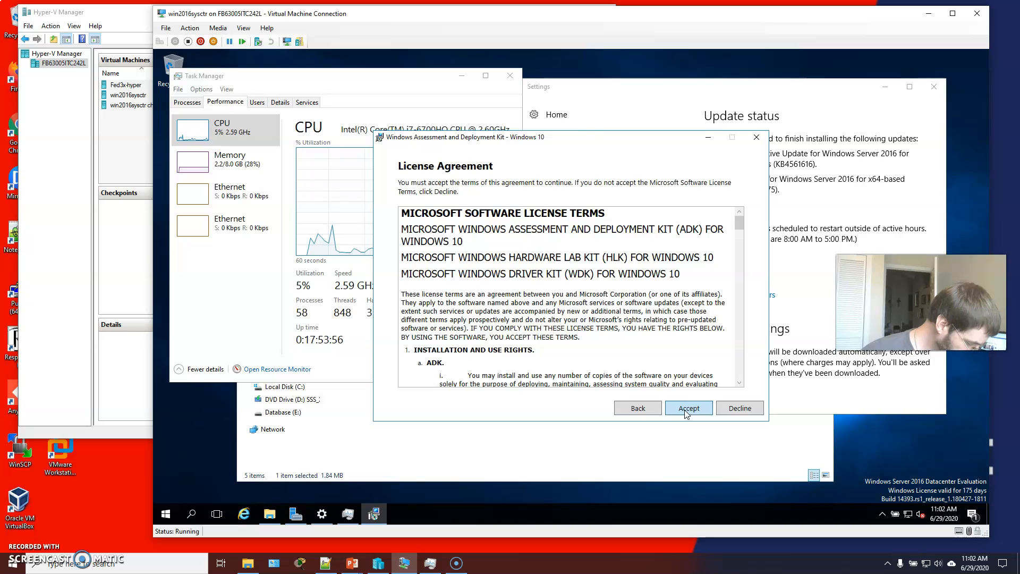
left_click(685, 414)
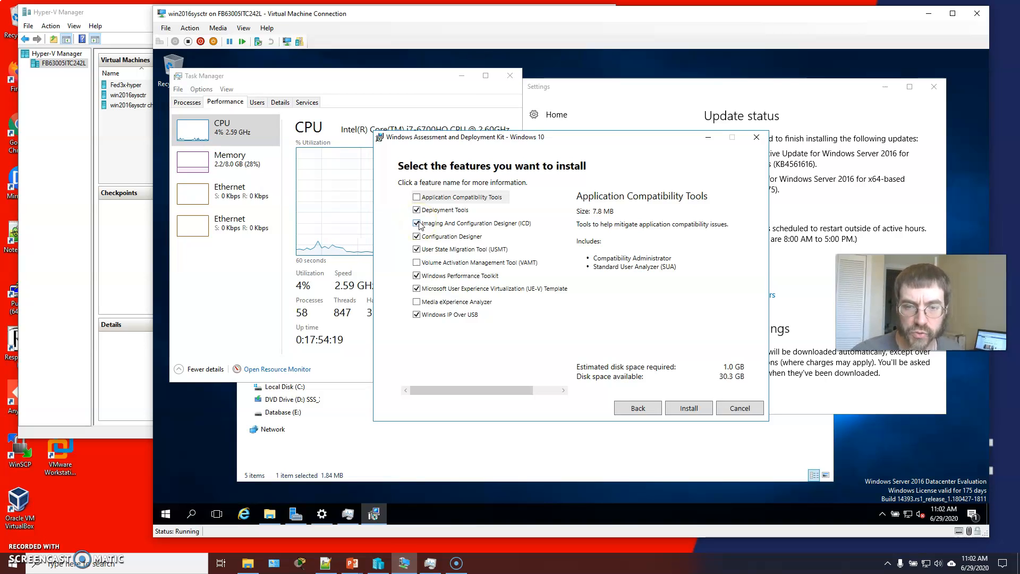
Add Application Compatibility Tools, Volume Activation Management Tool (VAMT) and Media eXperience Analyzer to the selected features and start the installation
left_click(417, 262)
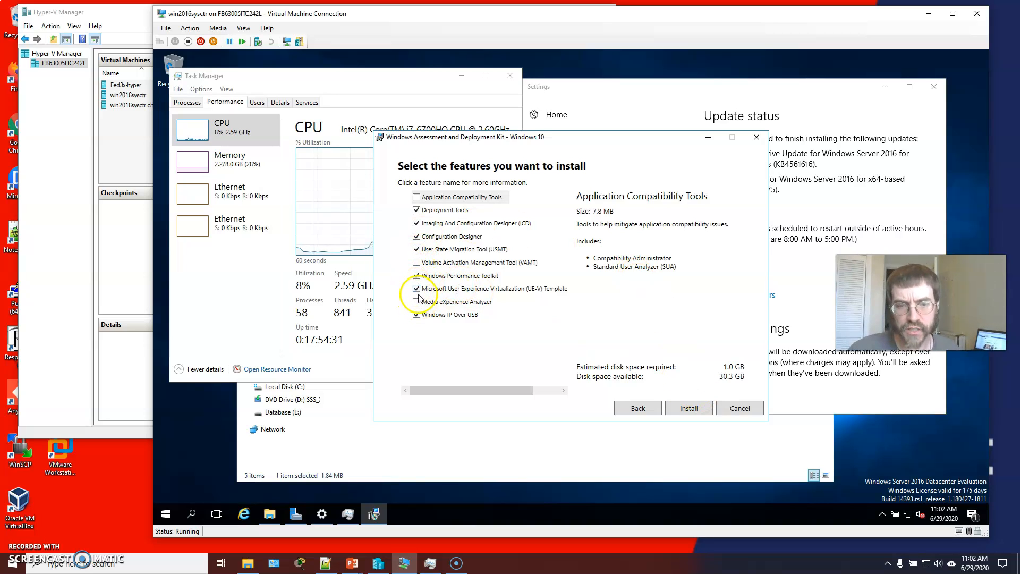
left_click(418, 198)
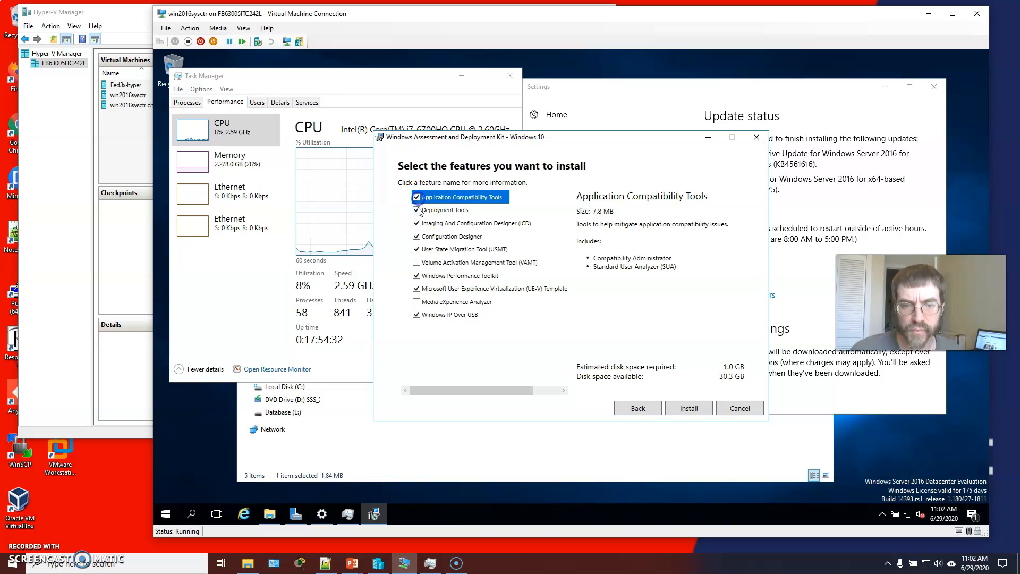
left_click(416, 263)
left_click(417, 301)
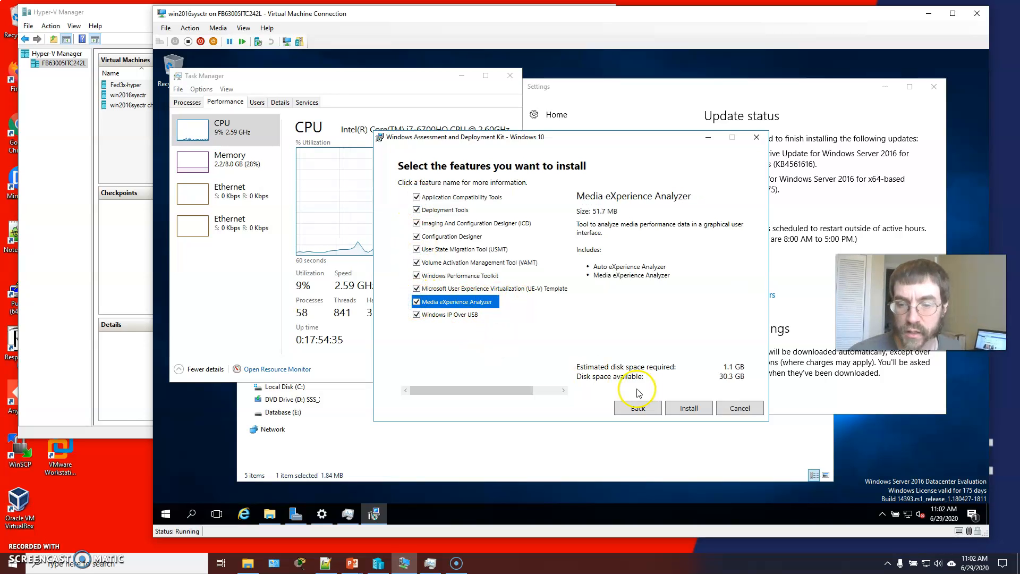
left_click(689, 408)
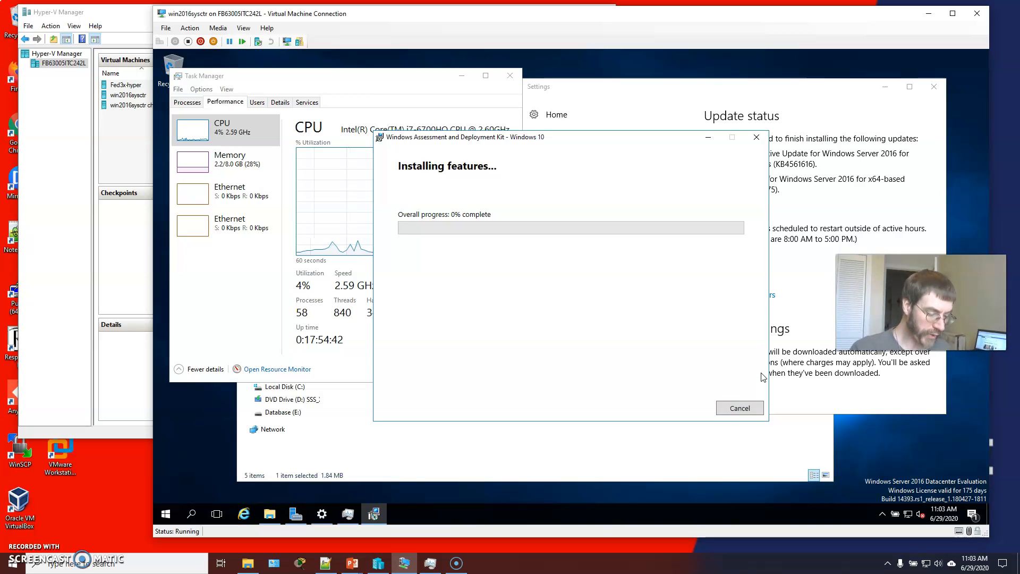
left_click(744, 364)
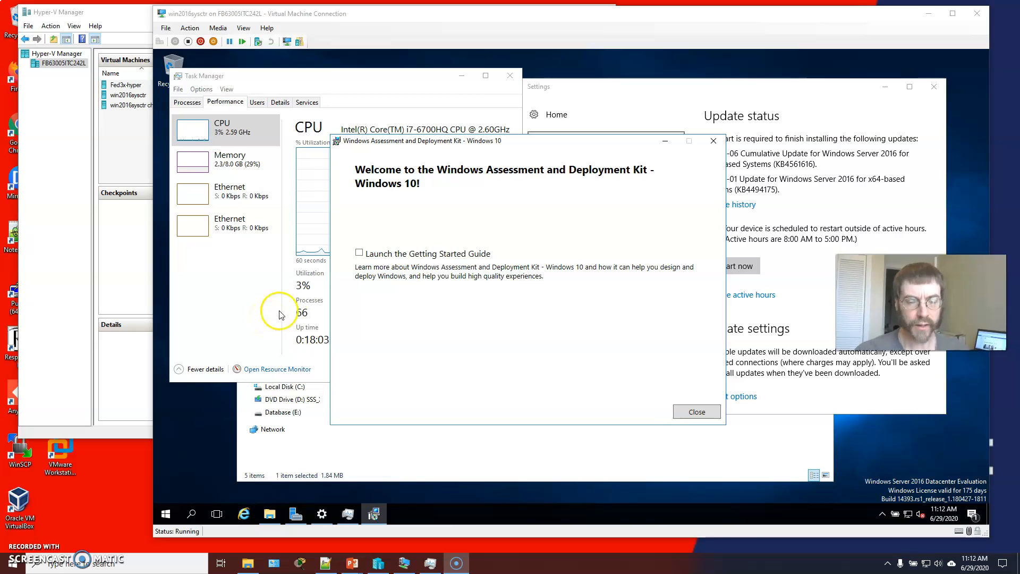
Enable launching the Getting Started Guide on the kit's welcome page and try to close the setup
left_click(359, 253)
left_click(358, 252)
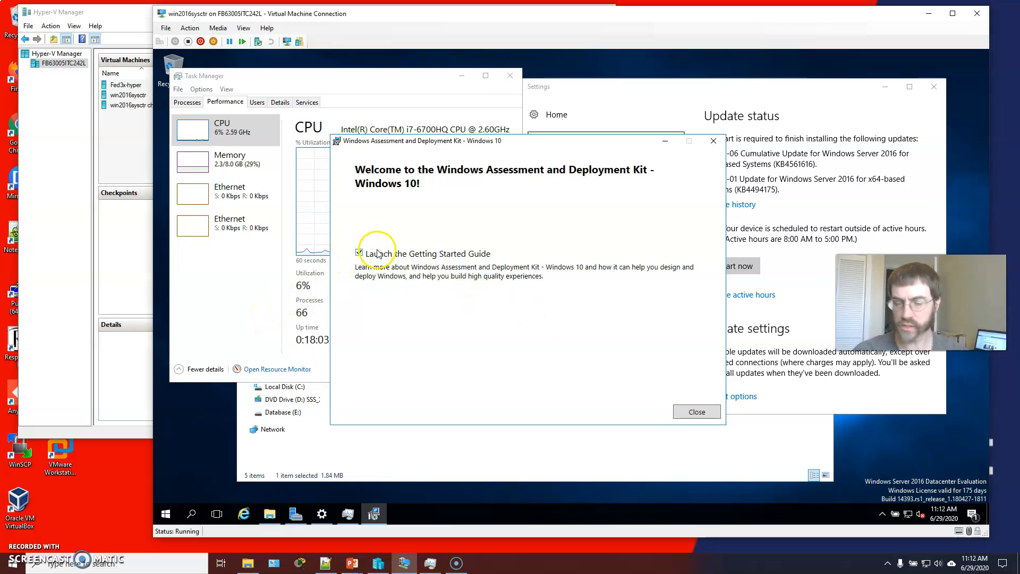
left_click(702, 414)
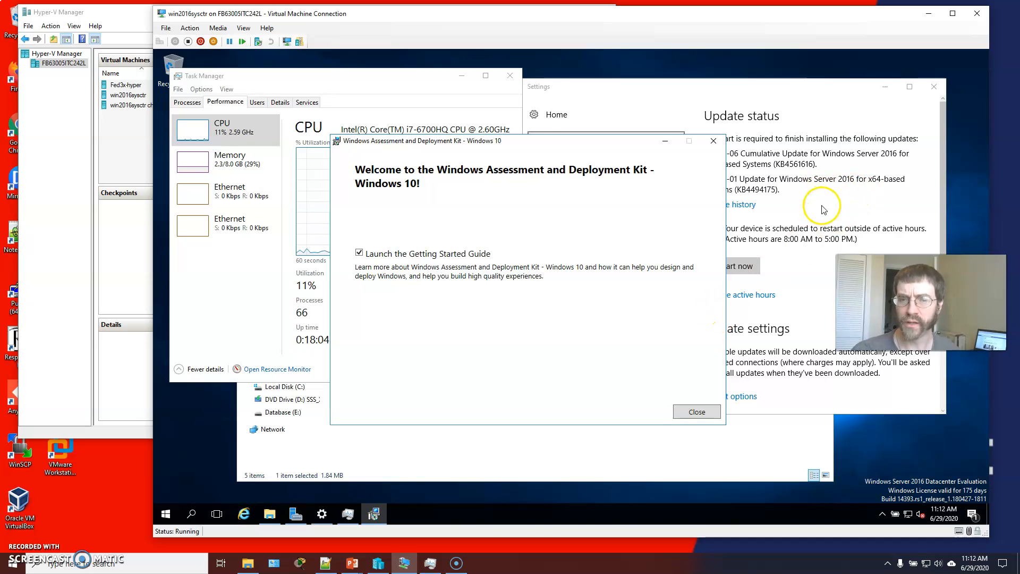
Bring the Windows Update settings forward to review the updates awaiting a restart, switching briefly back to the kit's setup window
left_click(824, 176)
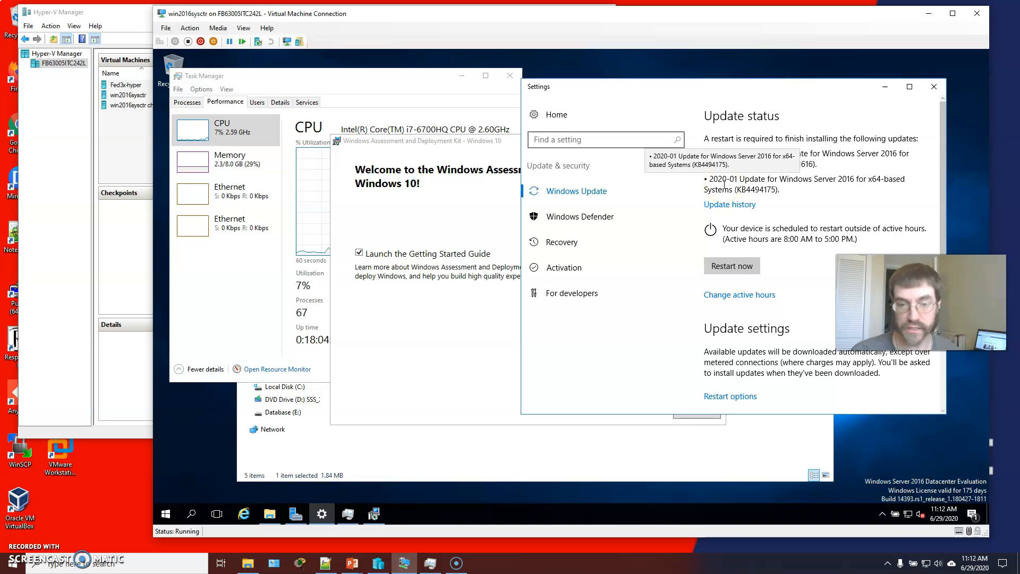
left_click(426, 239)
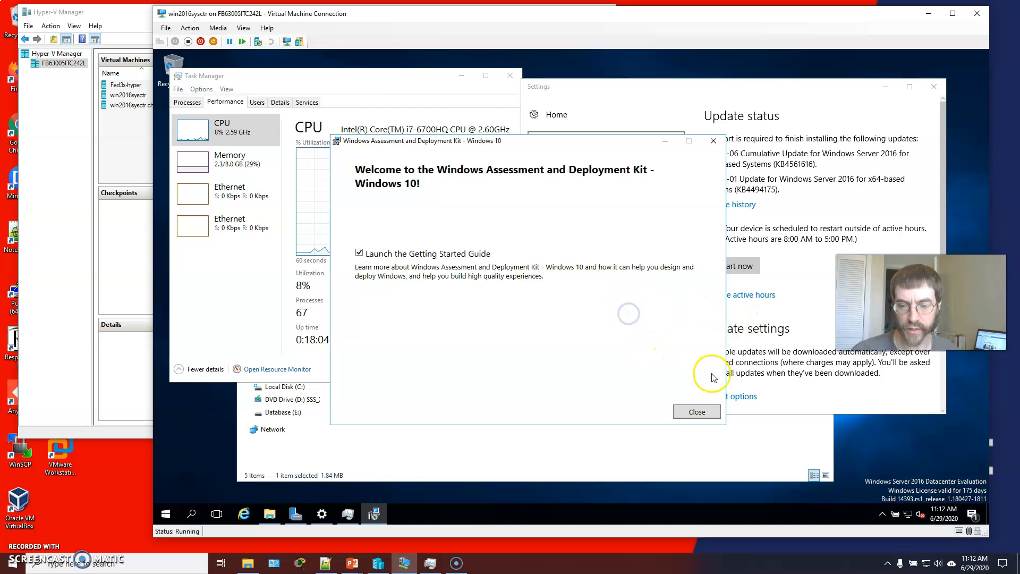
left_click(885, 175)
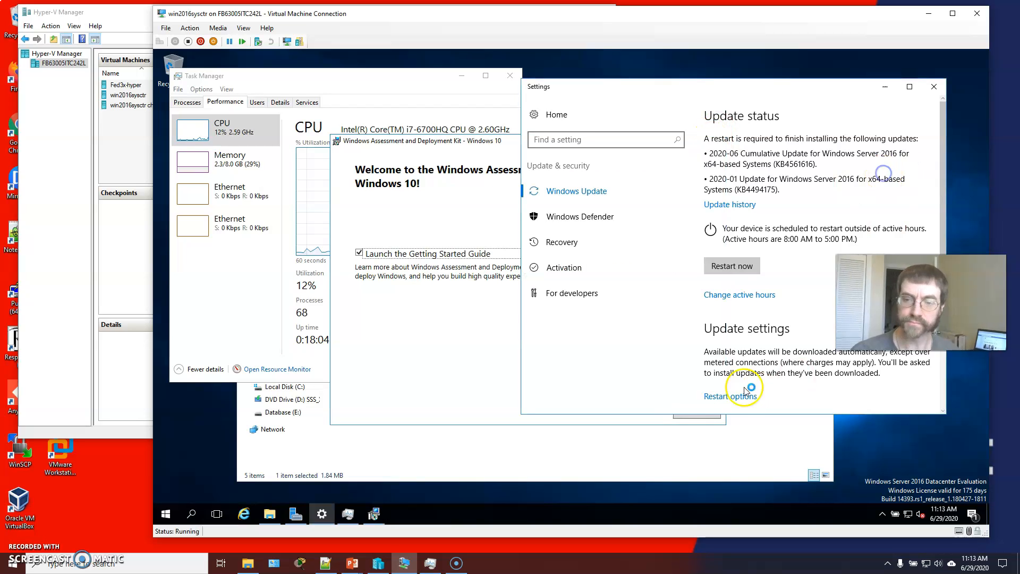